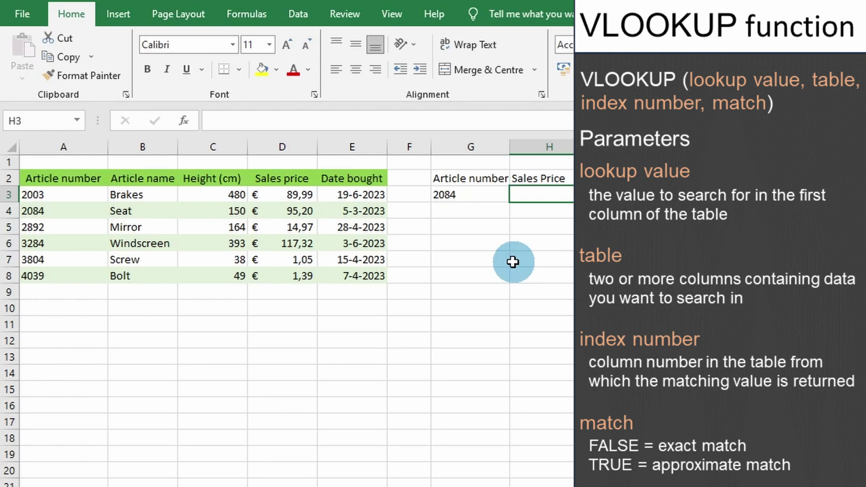
Start the H3 formula as =VLOOKUP(G3; with G3's article number as the lookup value
type("=")
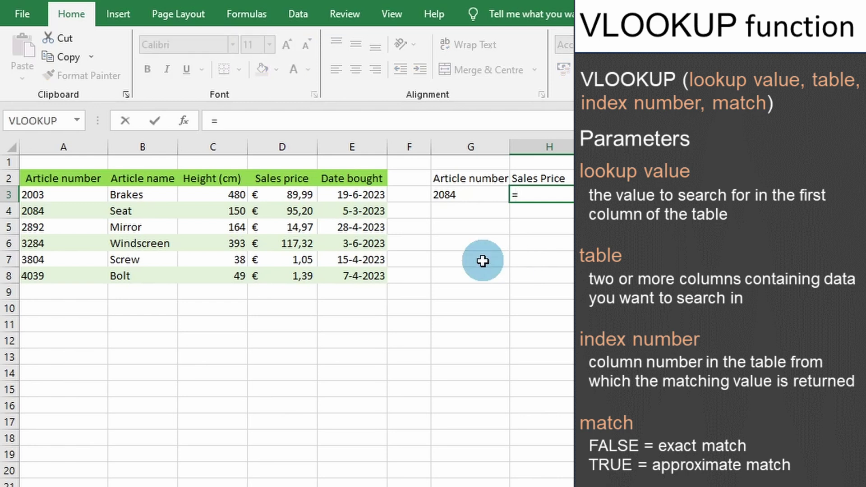
type("vloo")
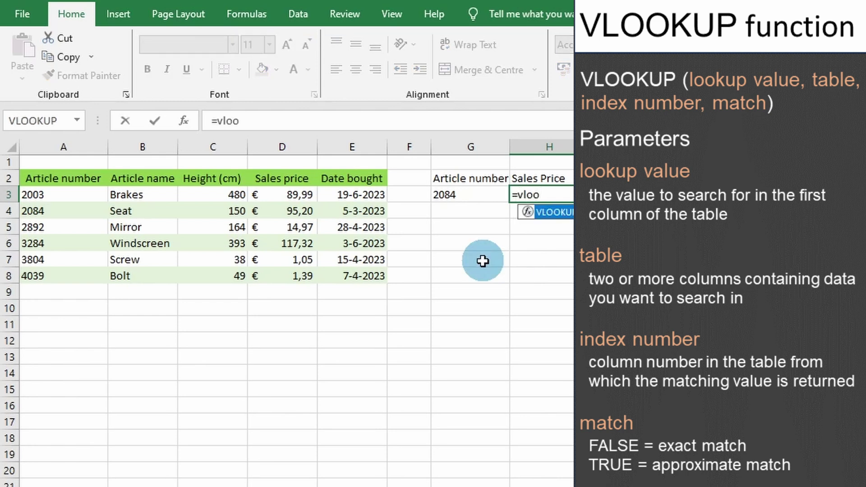
key("Tab")
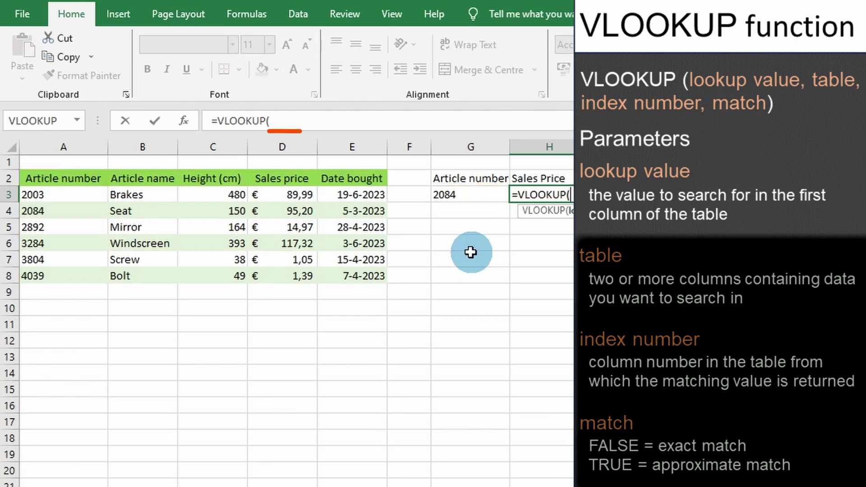
left_click(467, 197)
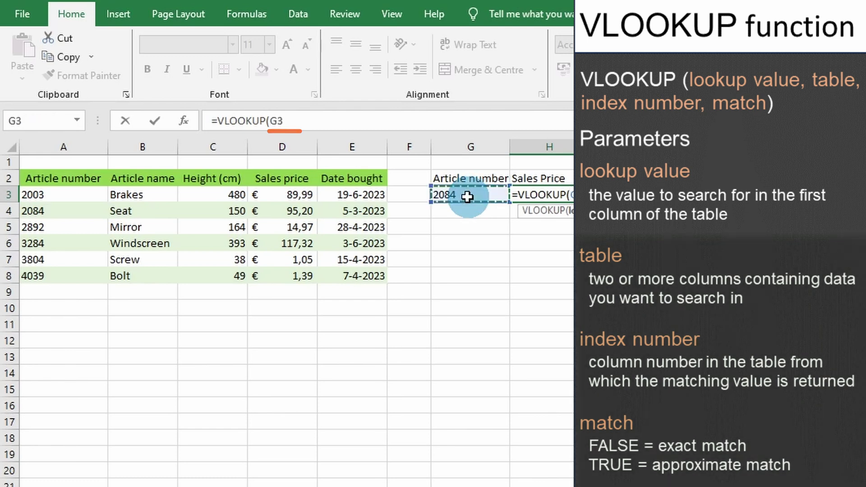
type(";")
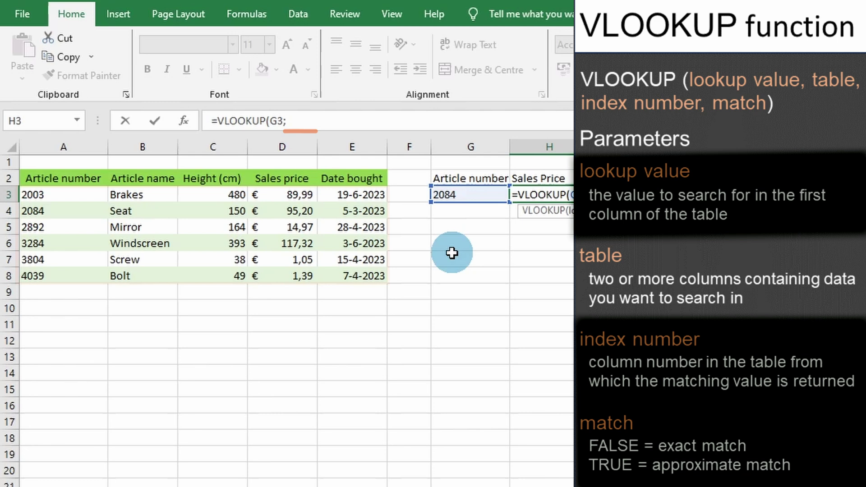
Add the article table A3:E8 as the search range, making =VLOOKUP(G3;A3:E8;
left_click_drag(71, 194, 351, 278)
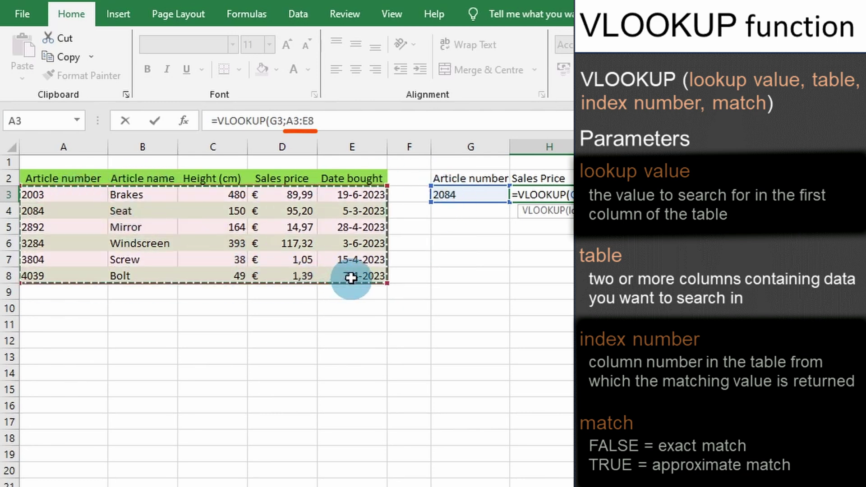
type(";")
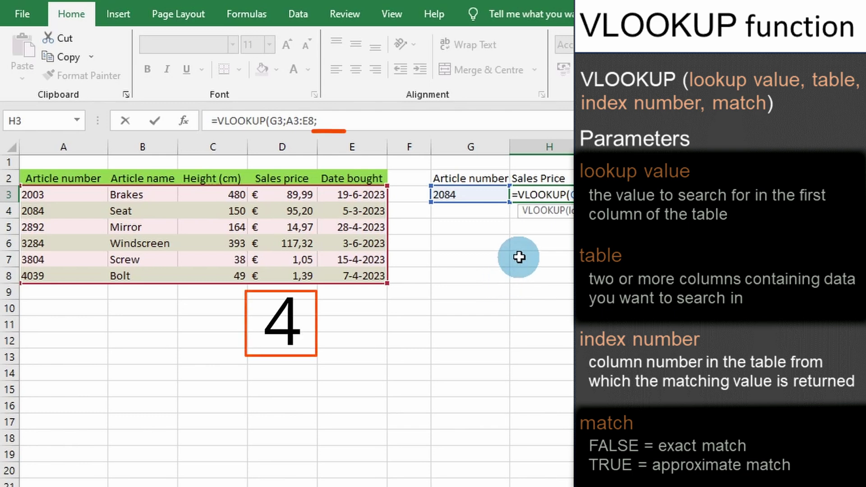
Finish the formula with column index 4 and FALSE for an exact match
type("4;")
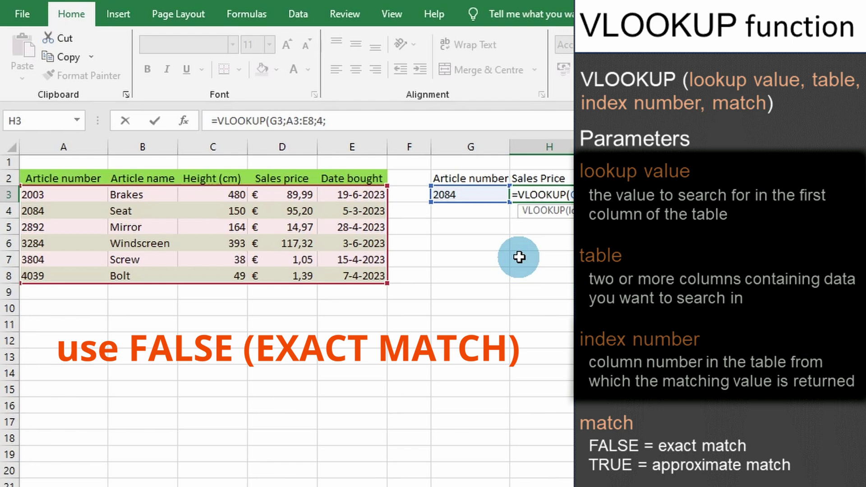
type("f")
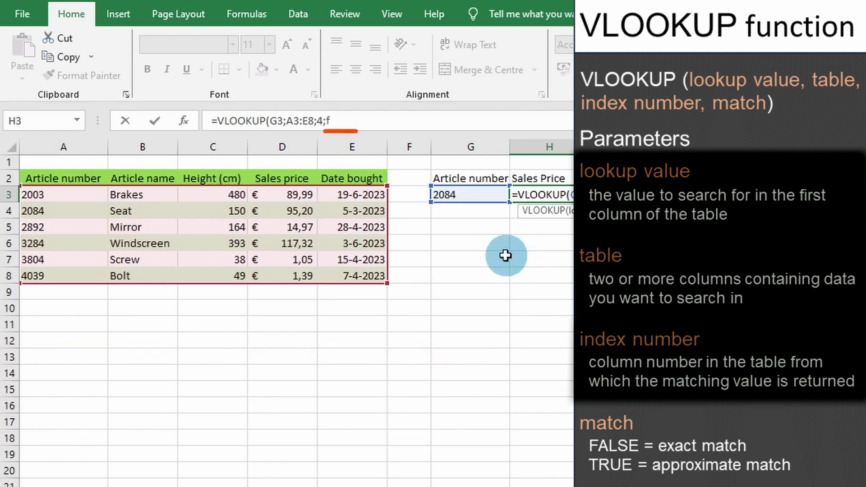
type("alse")
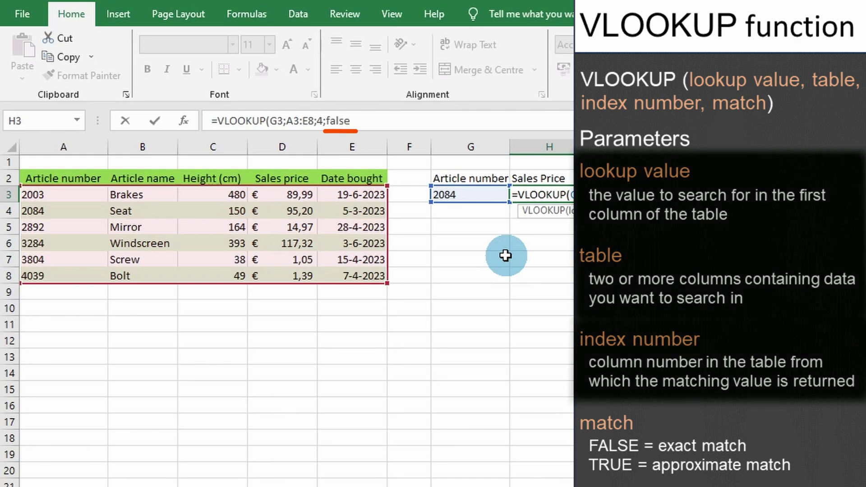
type(")")
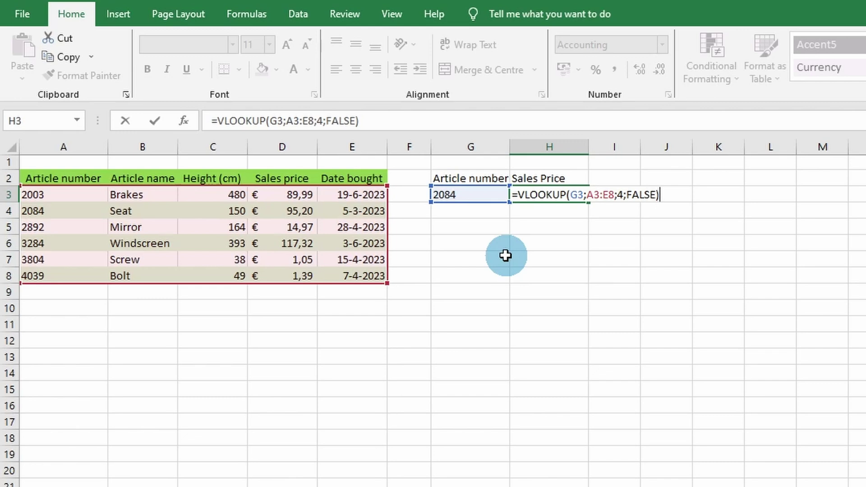
Commit the VLOOKUP so H3 shows the sales price € 95,20 for article 2084
key("Return")
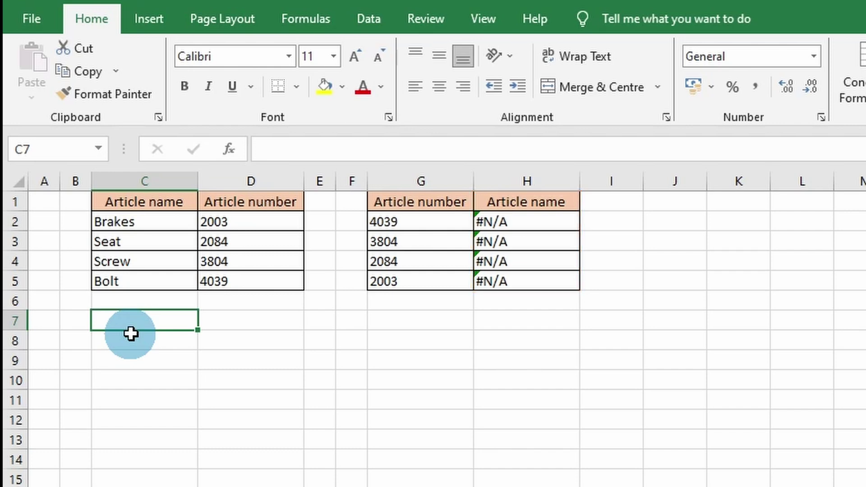
Move the Article number column in front of the Article name column
left_click(322, 355)
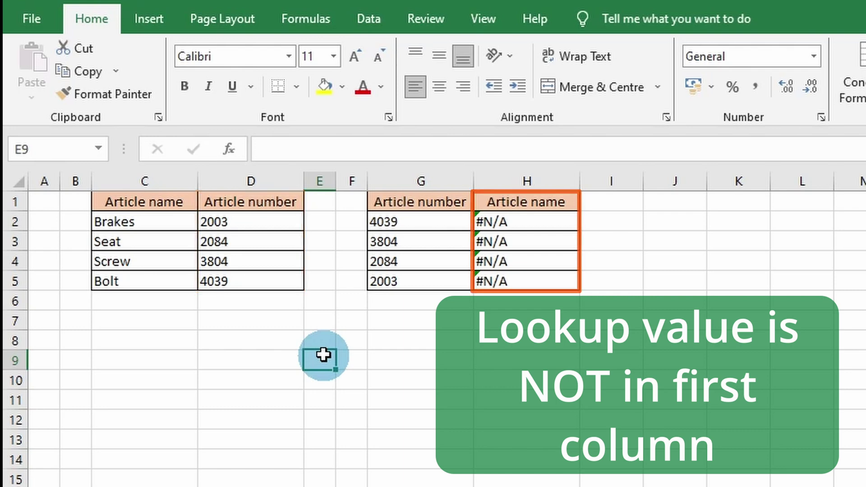
left_click(240, 181)
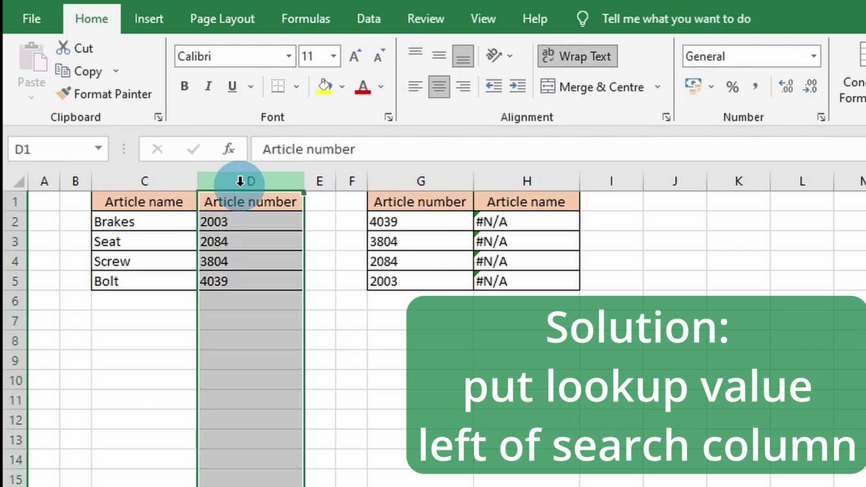
key("ctrl+x")
left_click(71, 181)
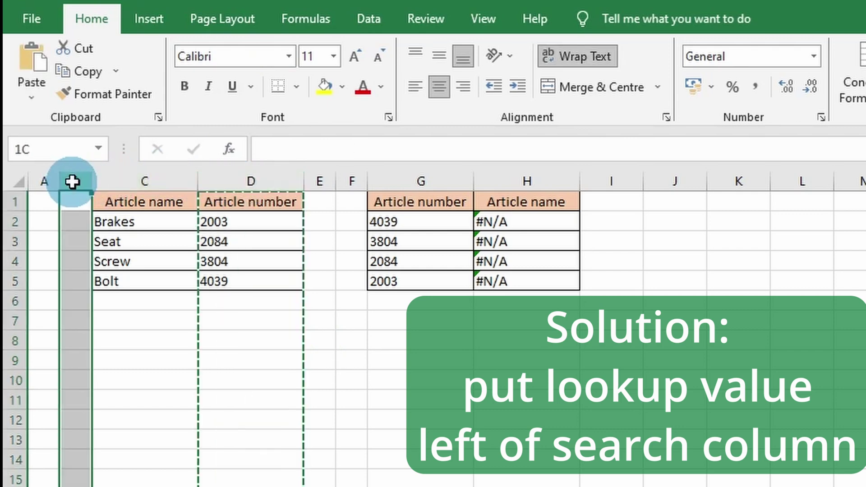
key("ctrl+plus")
left_click(440, 239)
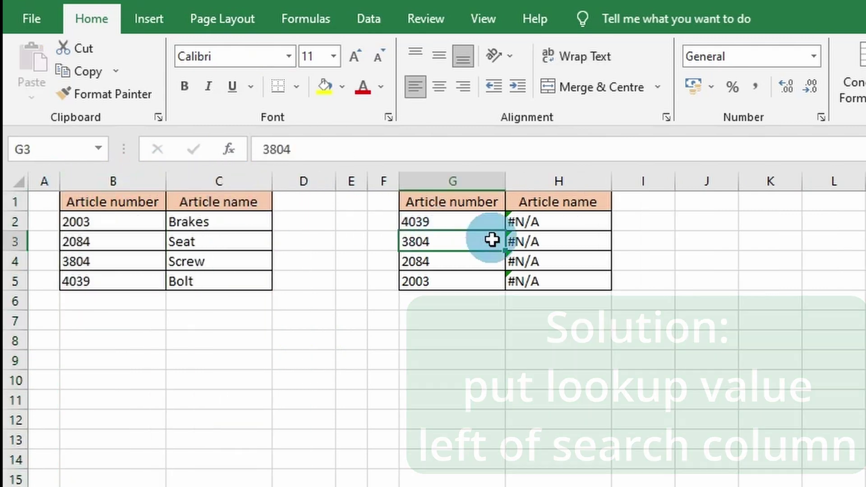
Change the H2 lookup range to B:C and fill it down to H5, returning Bolt, Screw, Seat, Brakes
left_click(516, 227)
left_click(390, 149)
left_click_drag(337, 218, 243, 220)
key("Return")
left_click(584, 222)
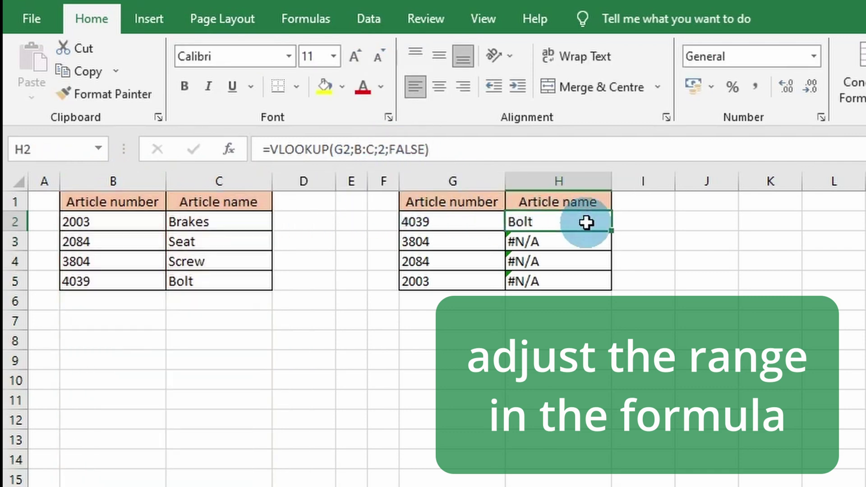
double_click(613, 233)
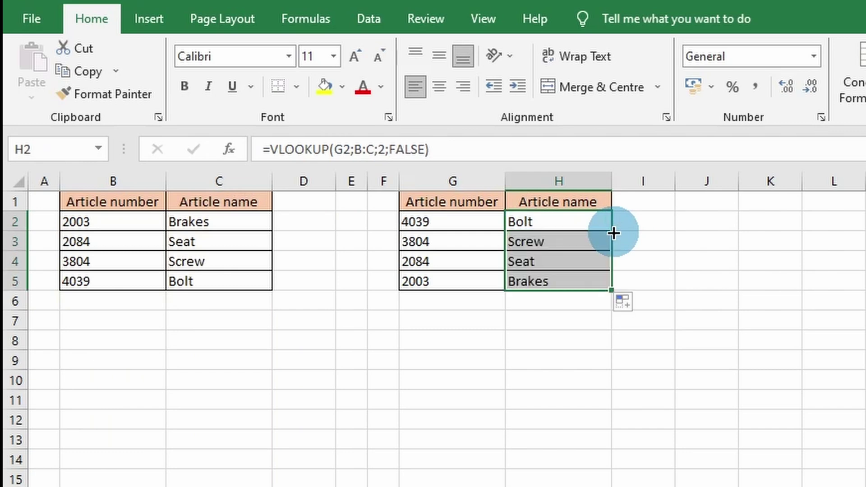
left_click(561, 333)
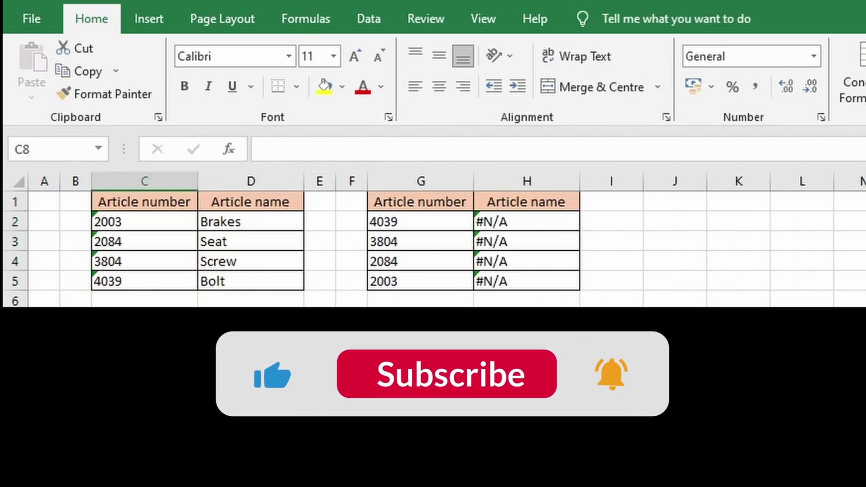
left_click(319, 360)
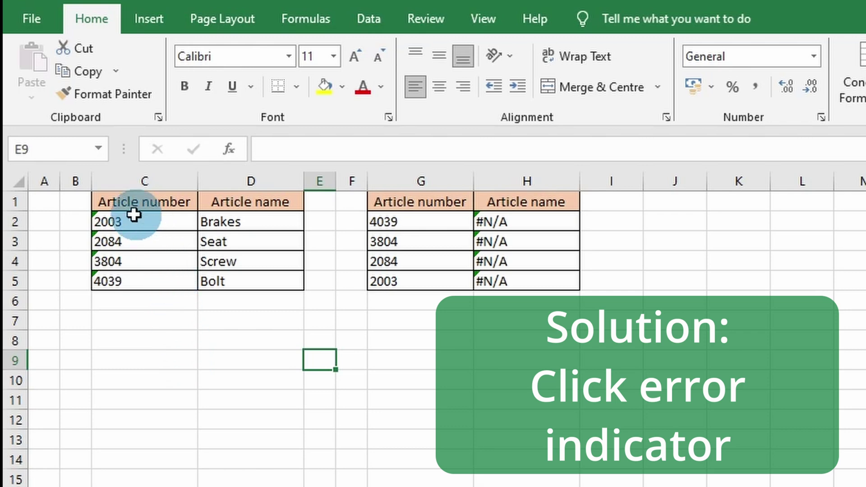
Convert the text-stored article numbers in C2:C5 to numbers through the error options
left_click(118, 219)
left_click_drag(120, 224, 126, 283)
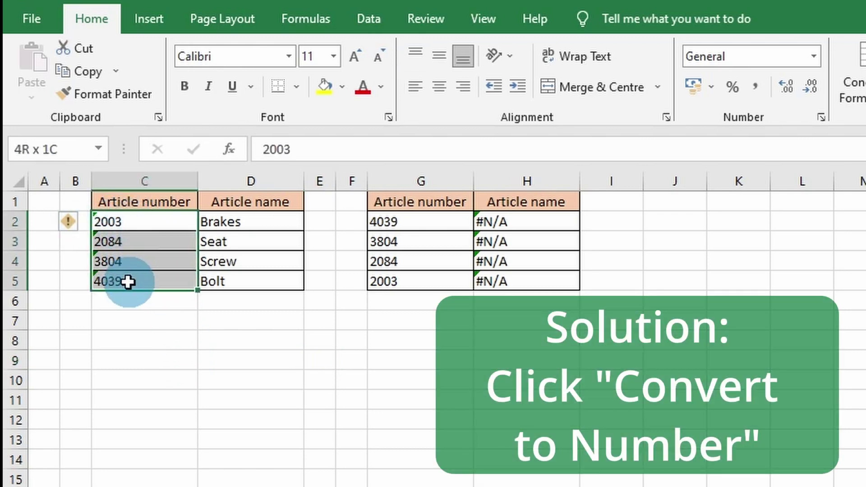
left_click(75, 222)
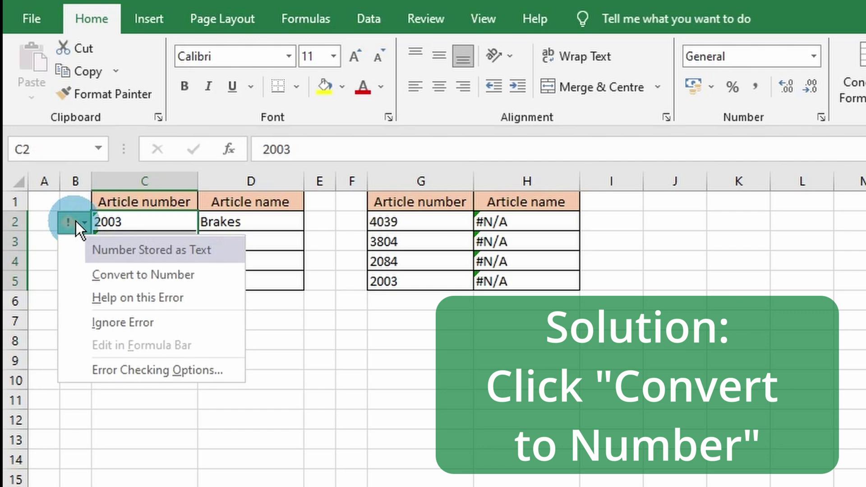
left_click(114, 275)
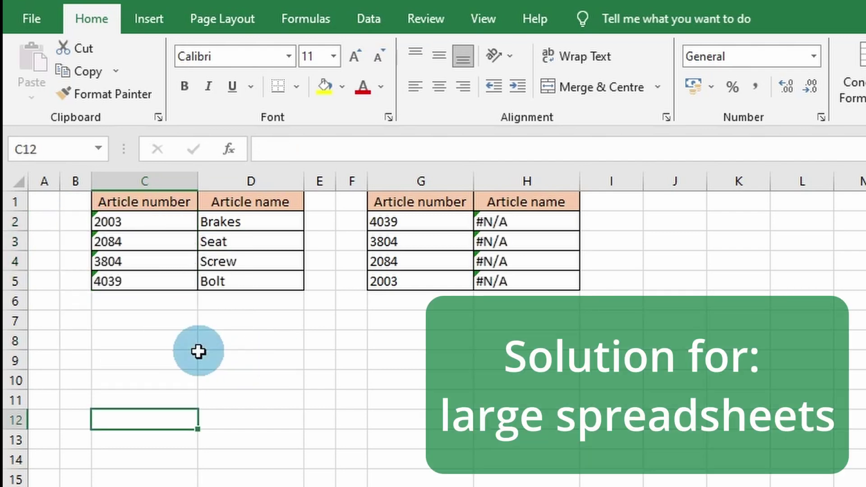
left_click(198, 351)
Run Text to Columns on the Article number column to make its values real numbers
left_click(145, 180)
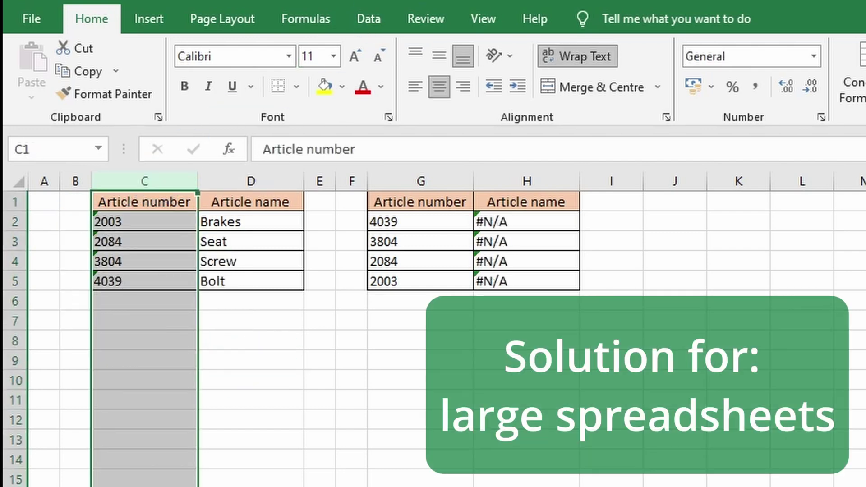
left_click(367, 9)
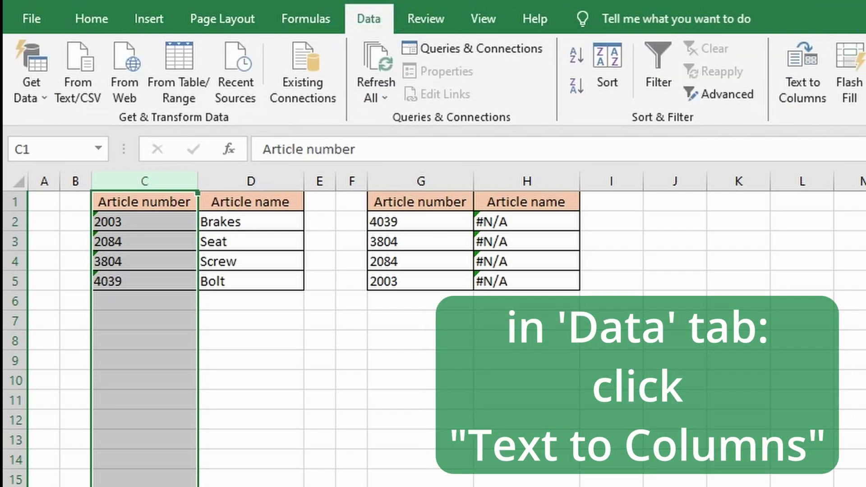
left_click(808, 78)
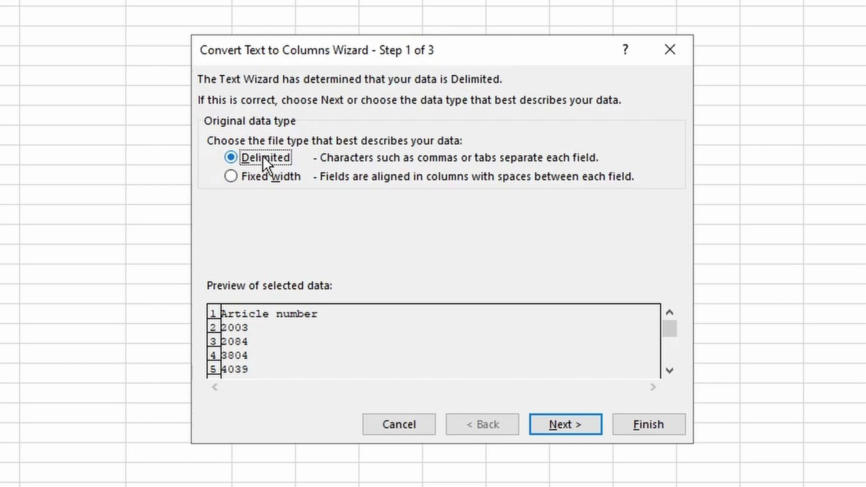
left_click(559, 421)
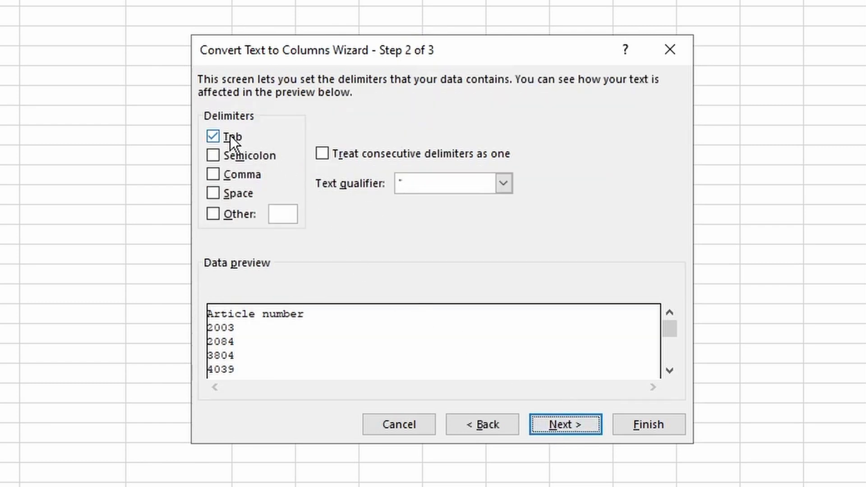
left_click(554, 420)
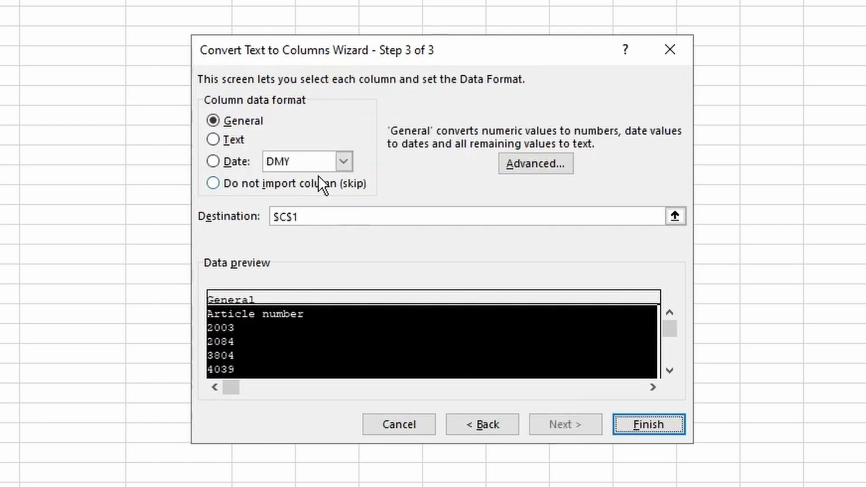
left_click(636, 424)
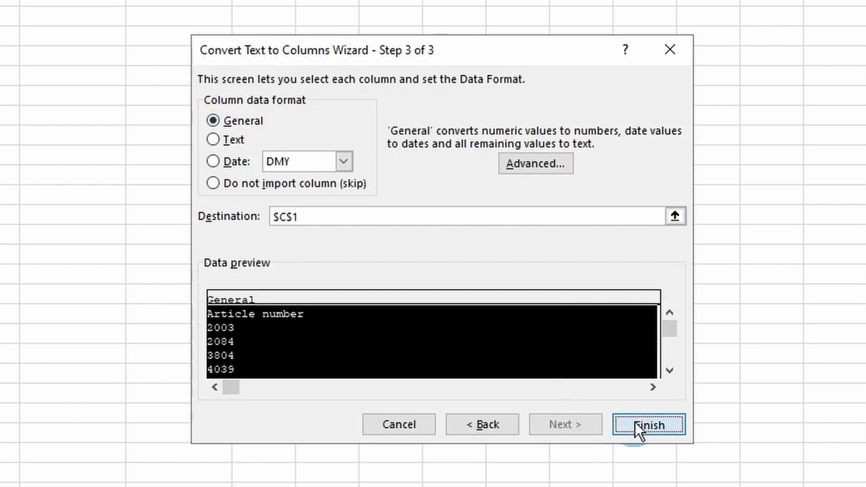
left_click(266, 347)
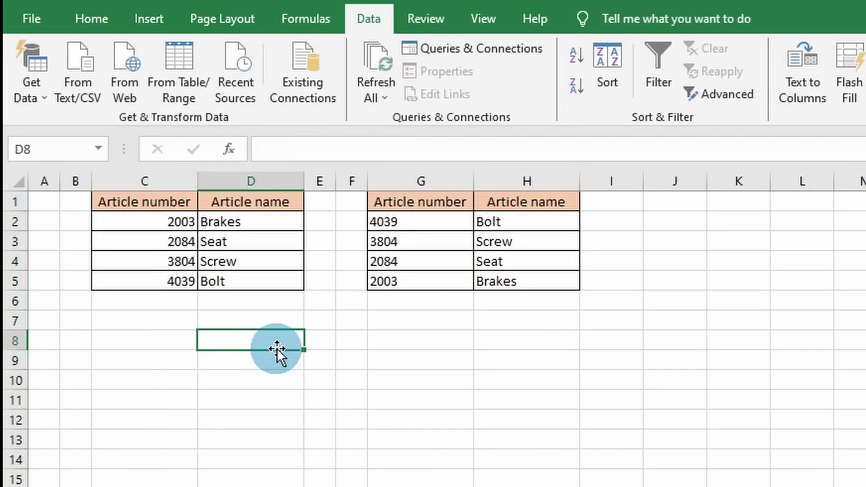
Refill the H2 lookup down to H5 and inspect the shifted range behind H5's #N/A
left_click(415, 338)
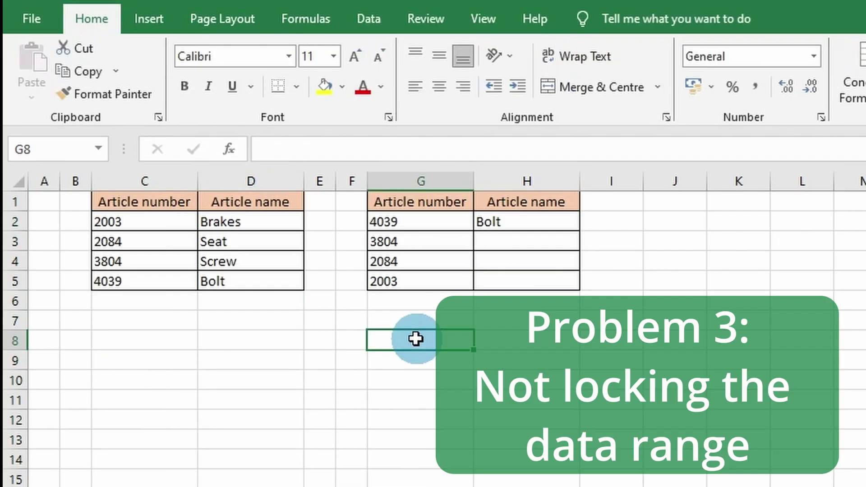
left_click(494, 220)
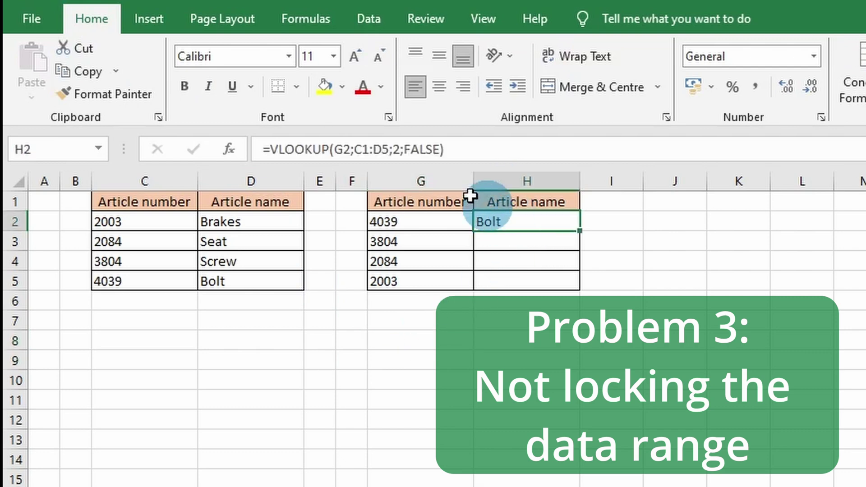
left_click(381, 149)
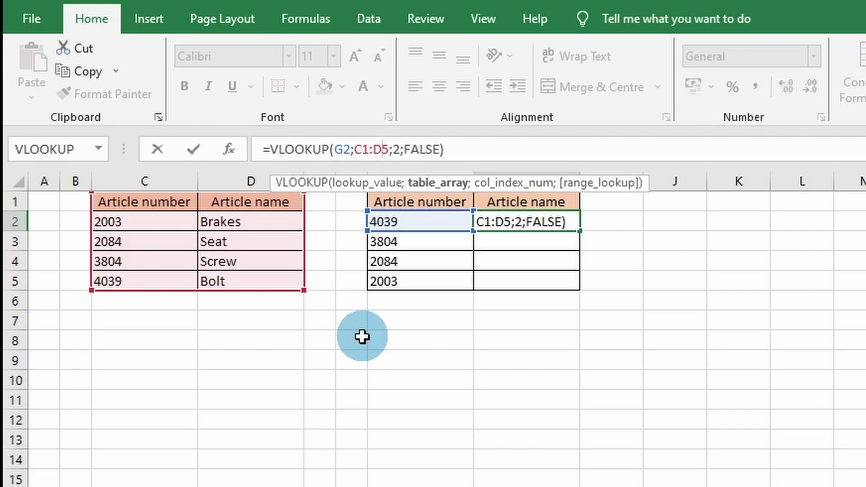
left_click(510, 221)
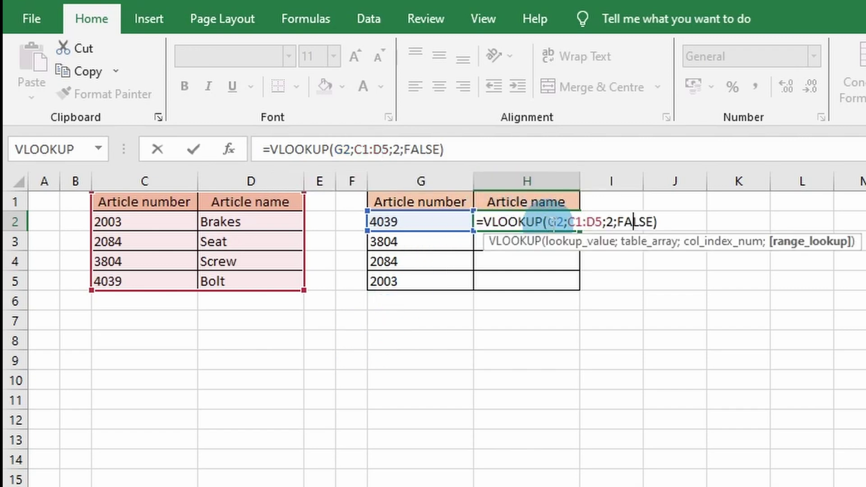
key("Return")
left_click(563, 228)
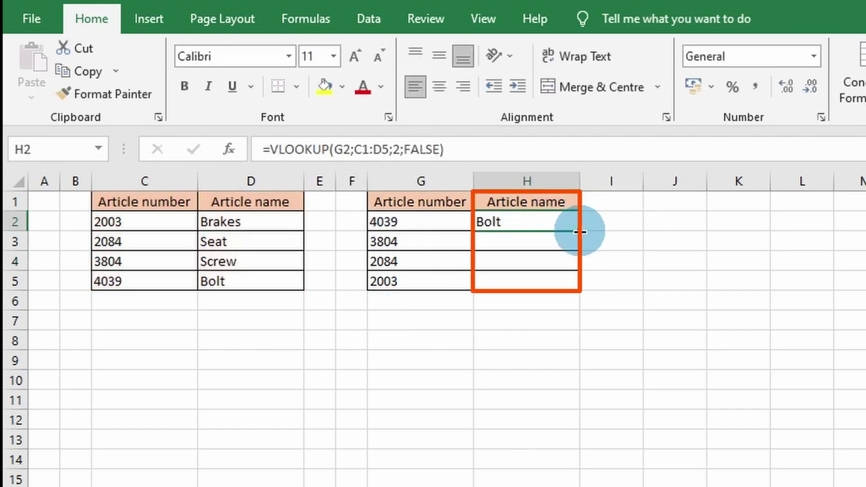
double_click(581, 231)
left_click(539, 361)
left_click(610, 351)
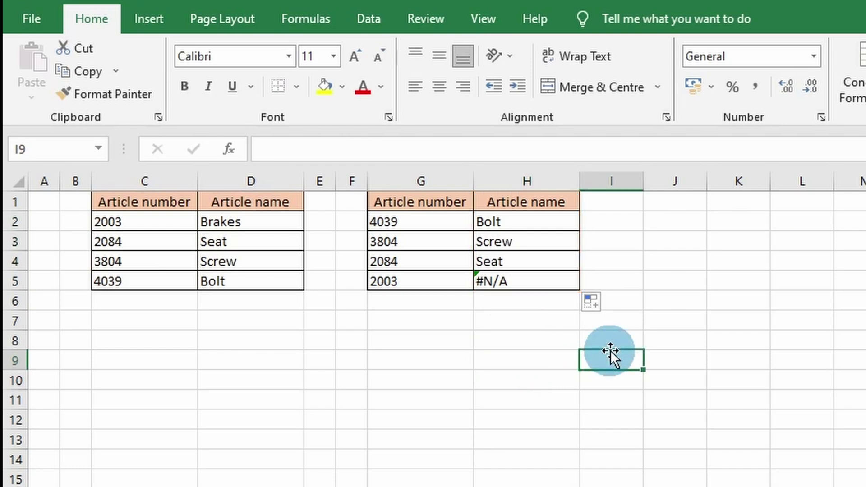
left_click(507, 282)
left_click(370, 149)
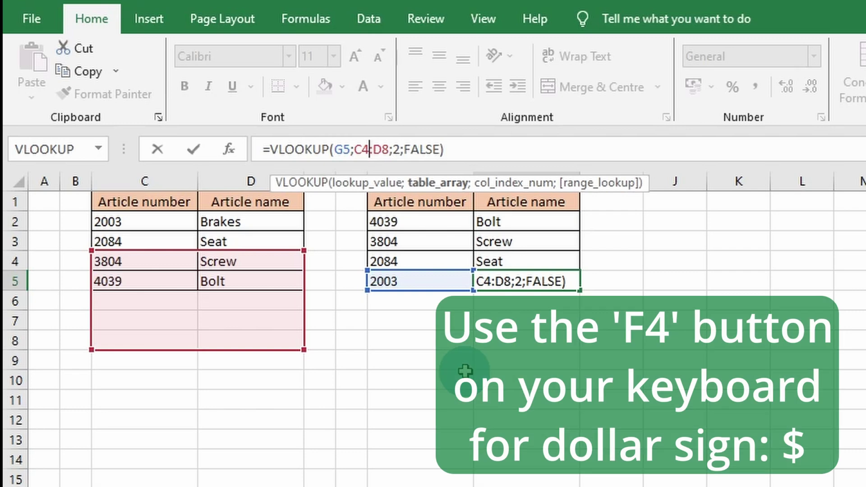
left_click(443, 347)
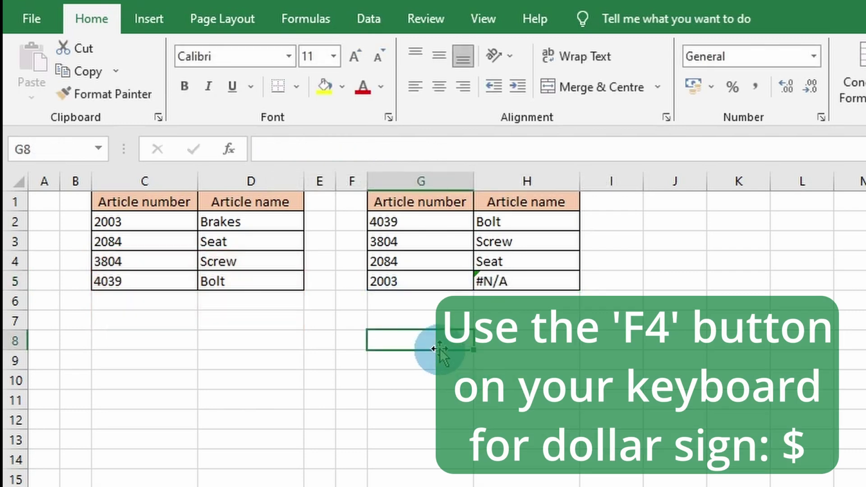
Lock H2's lookup range as $C$1:$D$5 and fill the formula down to H5
left_click(513, 220)
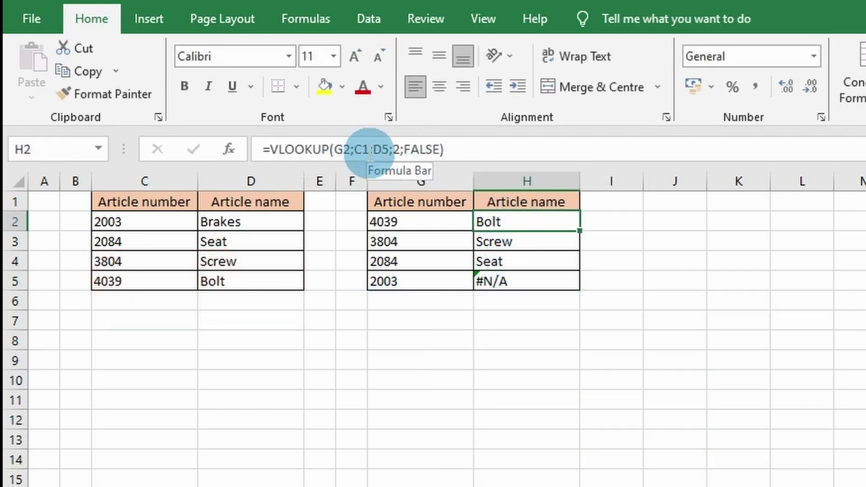
left_click(361, 149)
key("F4")
left_click(397, 150)
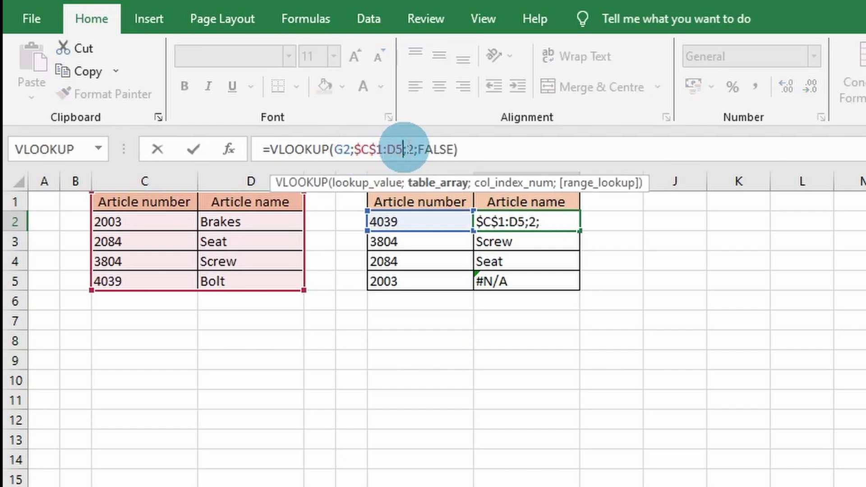
key("F4")
key("Return")
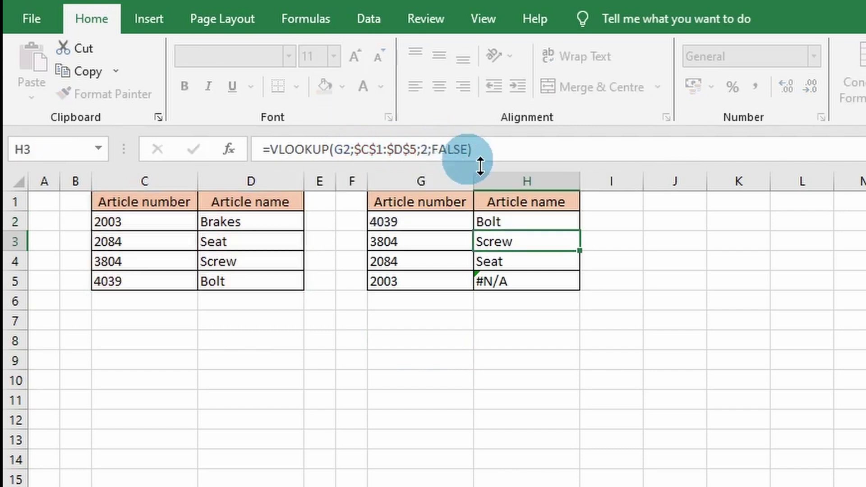
left_click(580, 226)
double_click(583, 230)
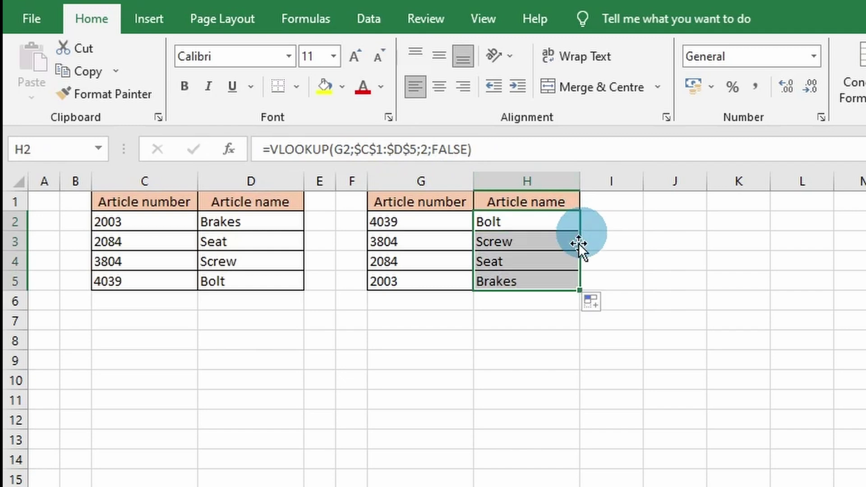
left_click(447, 304)
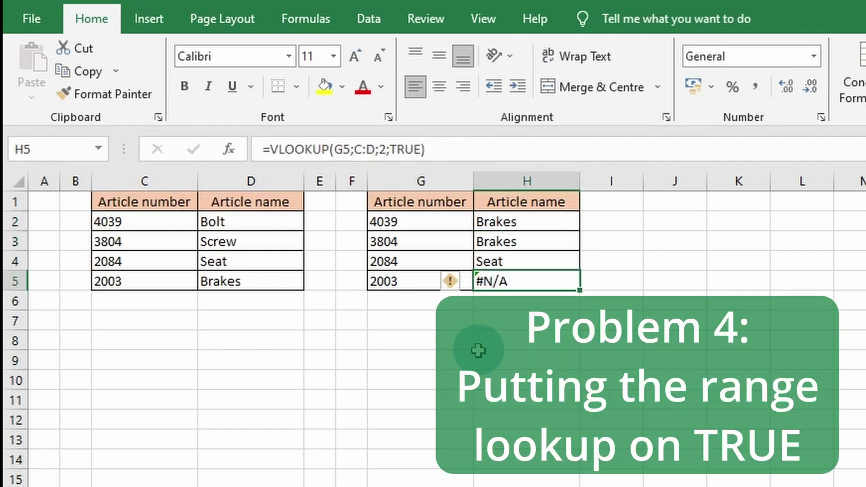
Change H2's match type from TRUE to FALSE and fill it down to H5, so 4039 returns Bolt
left_click(193, 345)
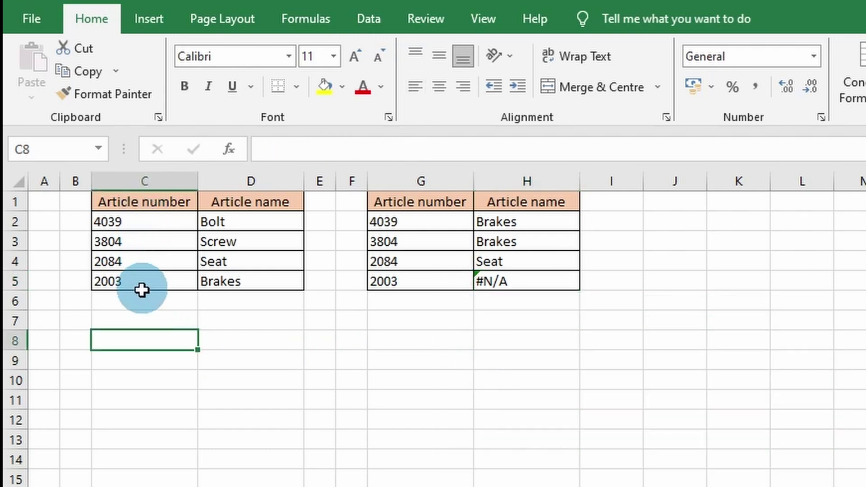
left_click(553, 228)
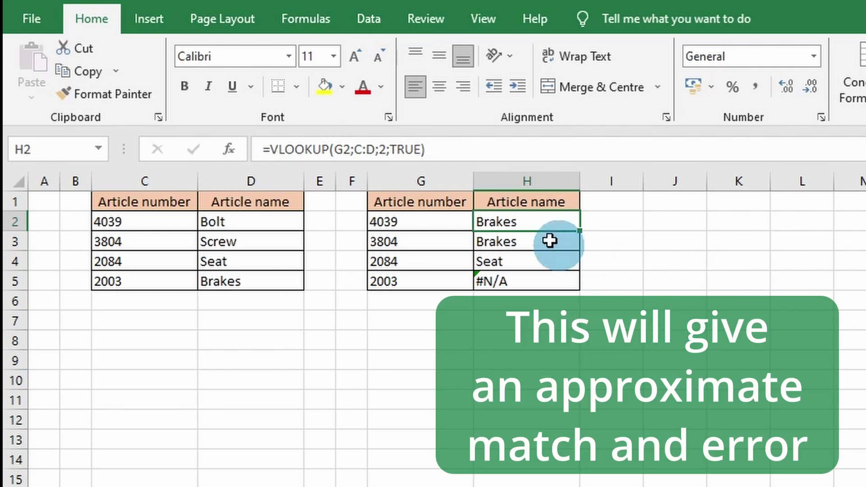
double_click(404, 148)
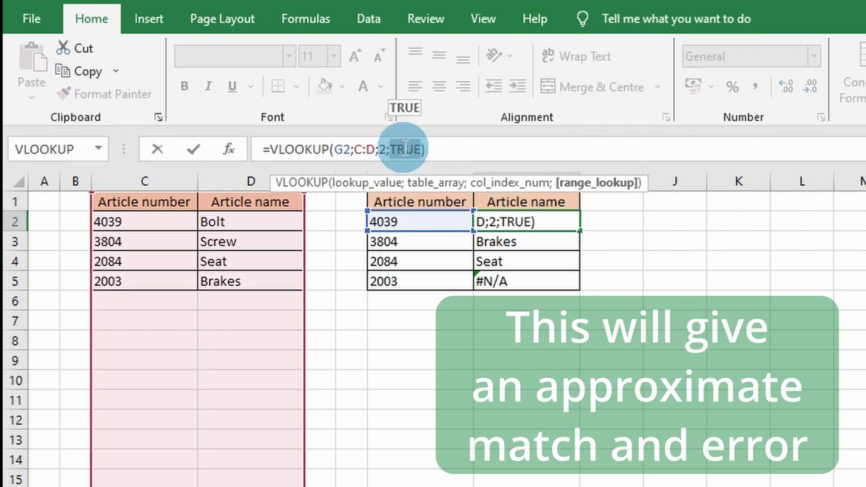
type("fals")
key("Down")
key("Tab")
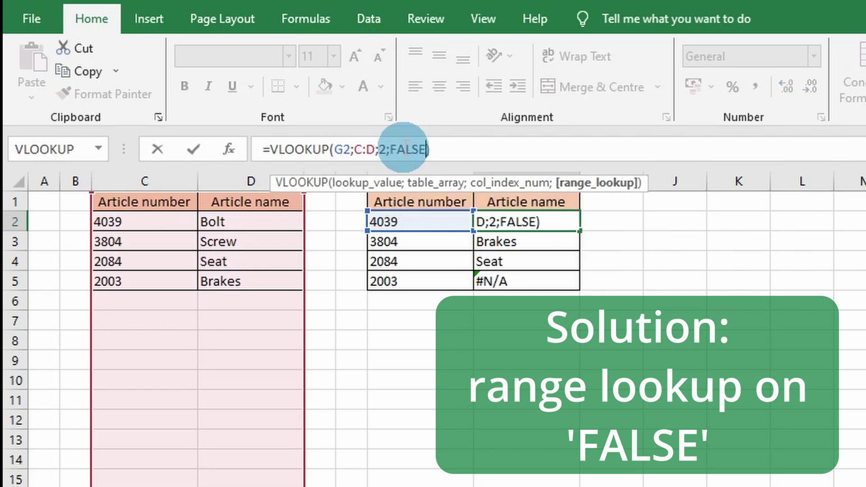
key("Return")
left_click(542, 224)
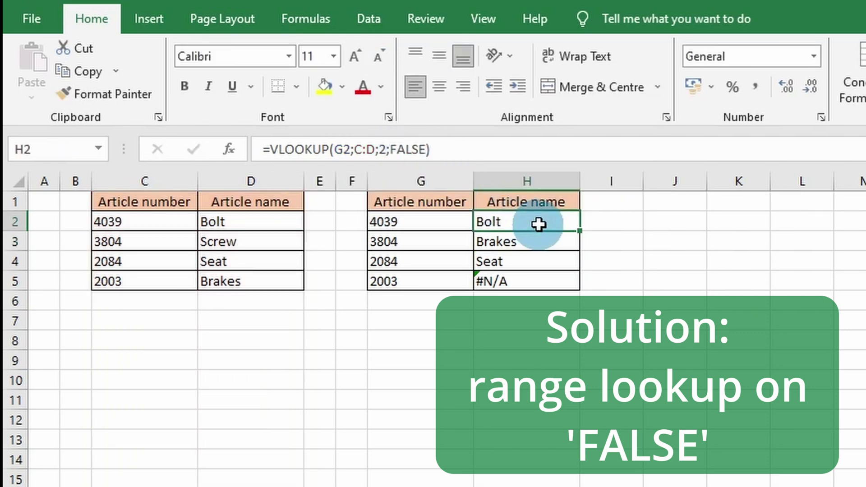
double_click(580, 233)
left_click(503, 337)
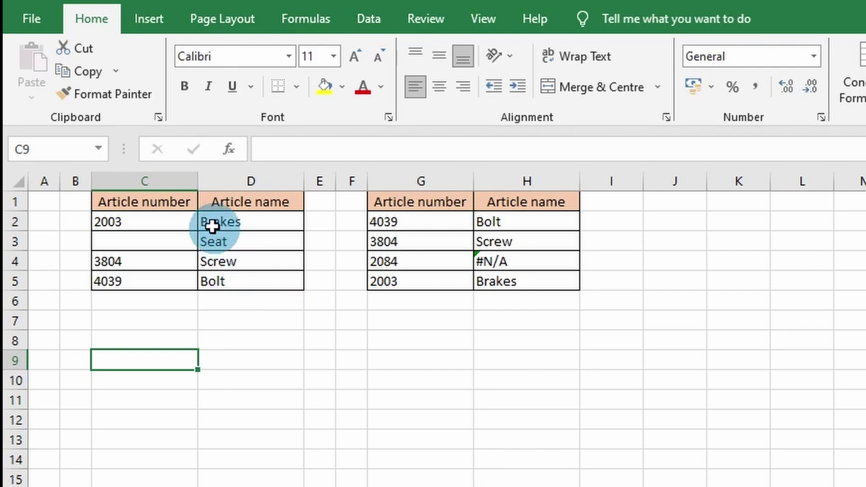
Add filters to the left table C1:D5 and search its Article number filter for 2084
left_click(145, 201)
left_click_drag(145, 201, 222, 275)
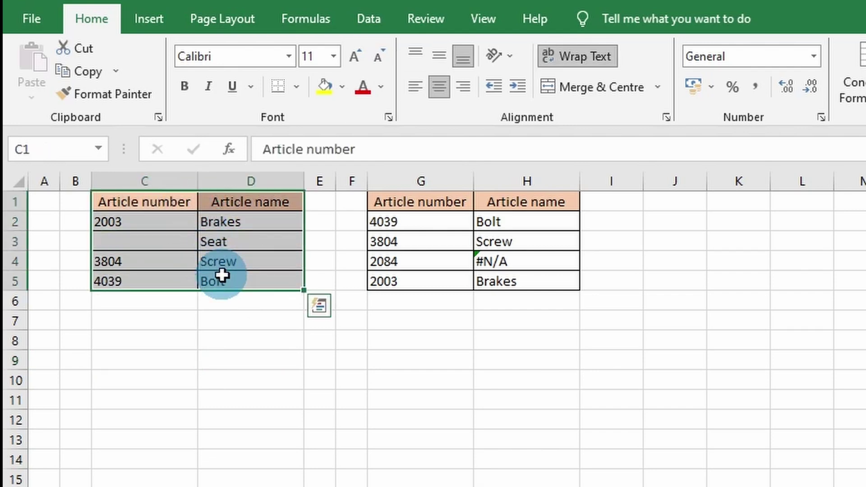
key("ctrl+shift+l")
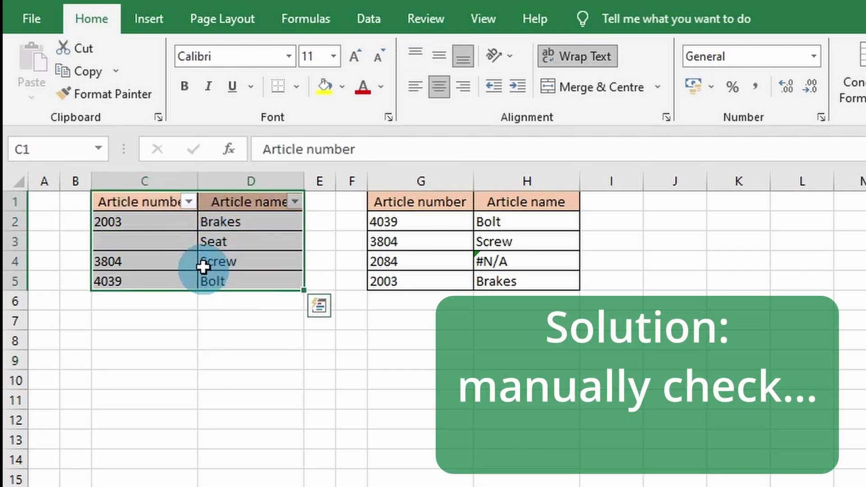
left_click(189, 202)
left_click(71, 399)
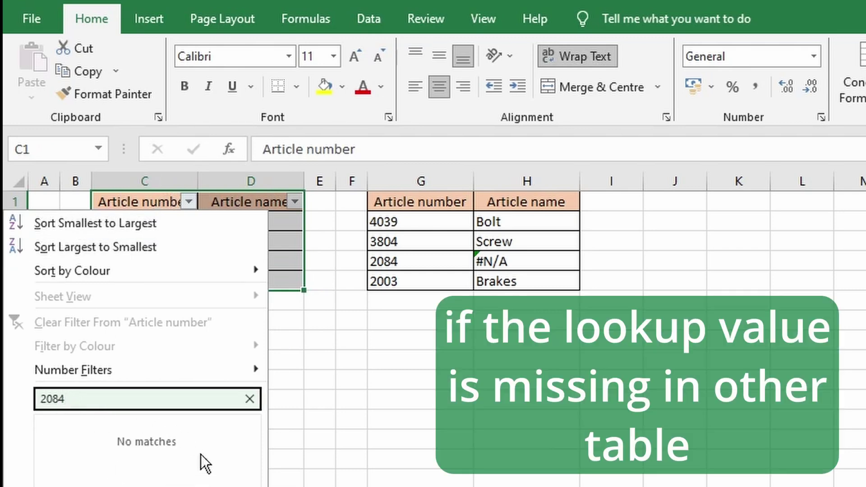
left_click(375, 462)
left_click(319, 346)
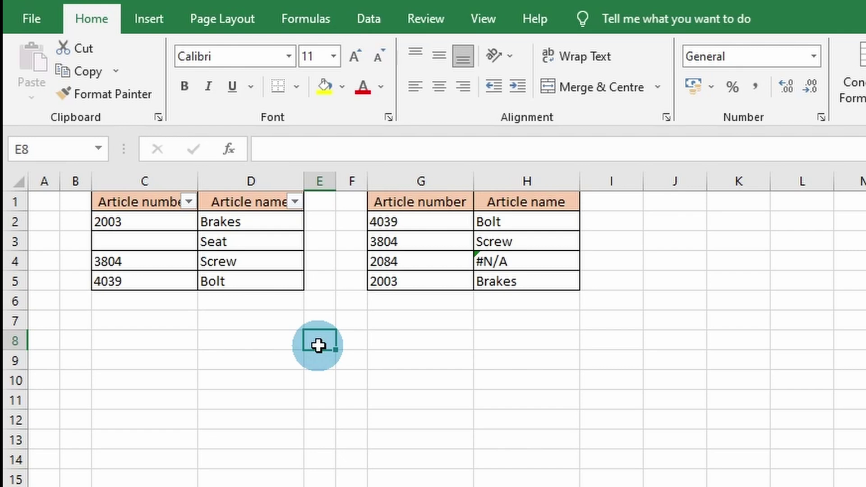
Clear the missing article 2084 and its #N/A from row 4 of the lookup table
left_click(249, 240)
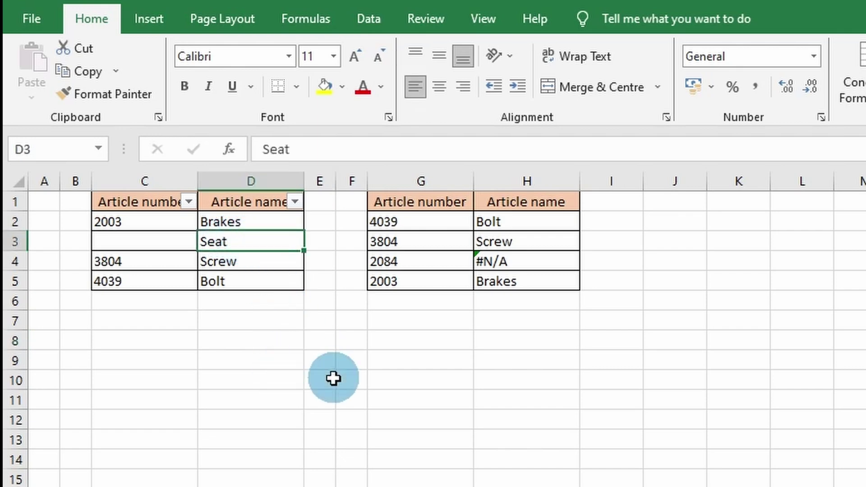
left_click_drag(409, 263, 529, 266)
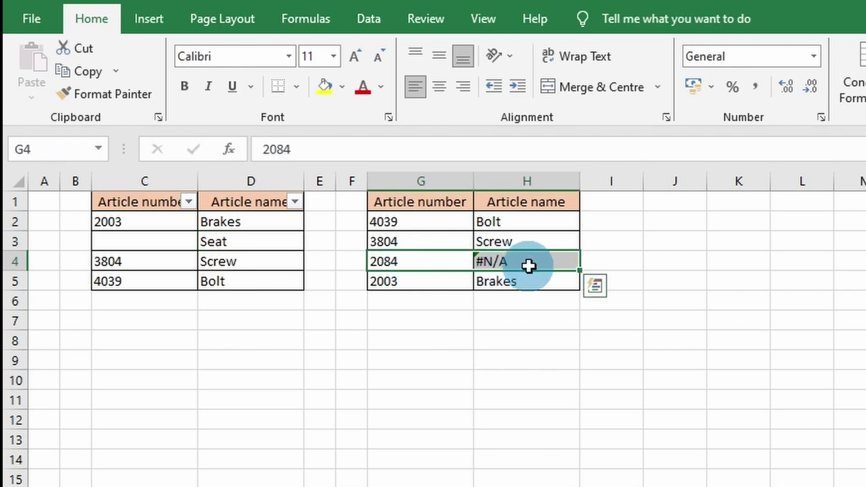
key("Delete")
left_click(388, 395)
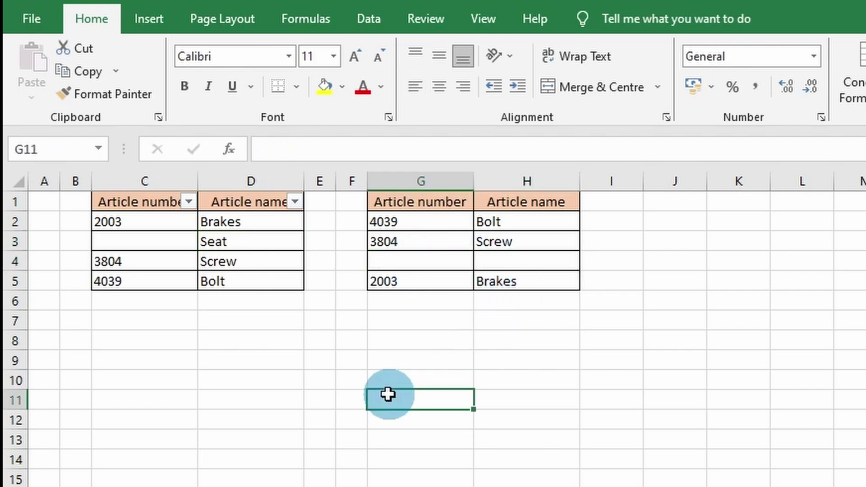